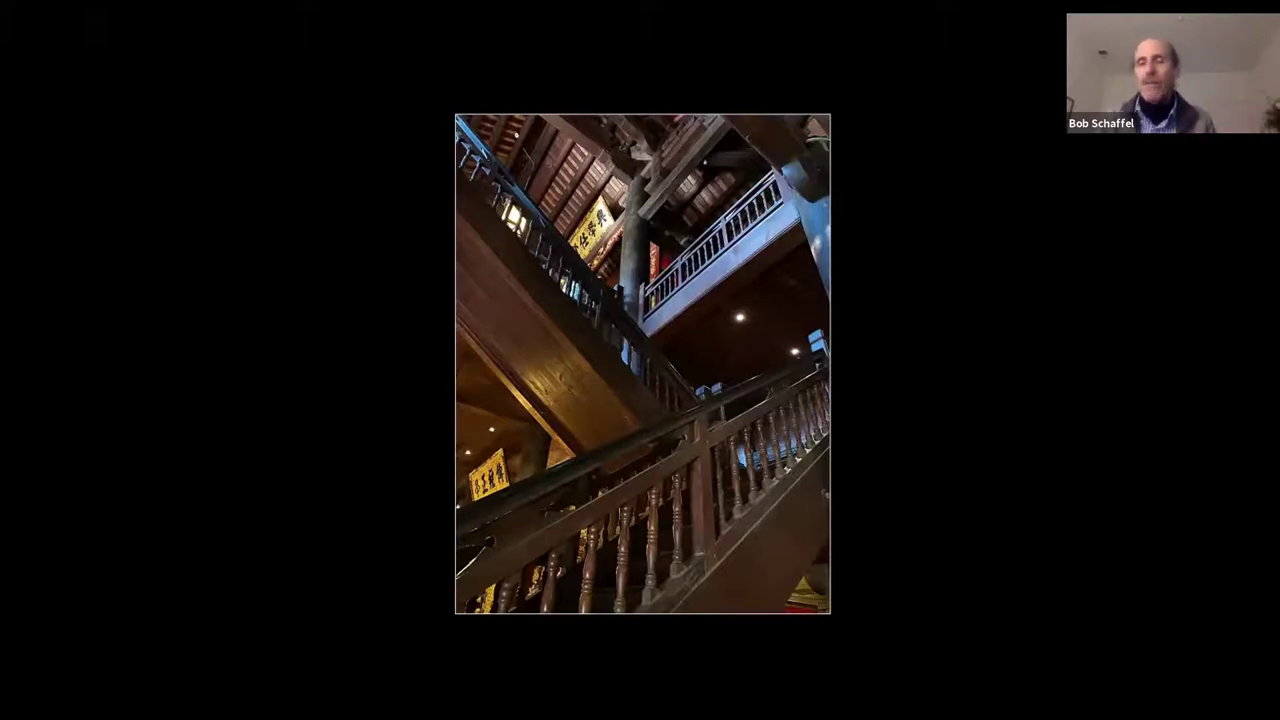
# Advance to the Demo Framing Tool (aka Crop) slide, then bring IMG_9795.jpg forward in Preview.
pyautogui.press('Right')
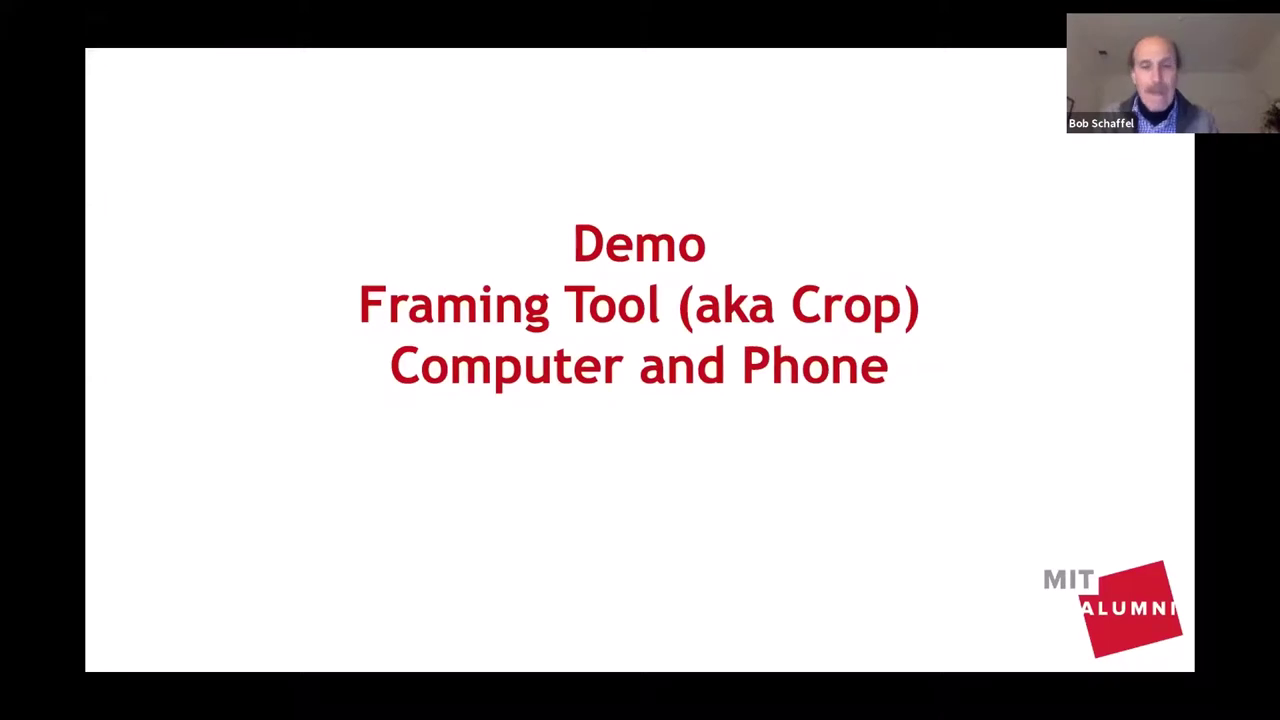
pyautogui.press('super+Tab')
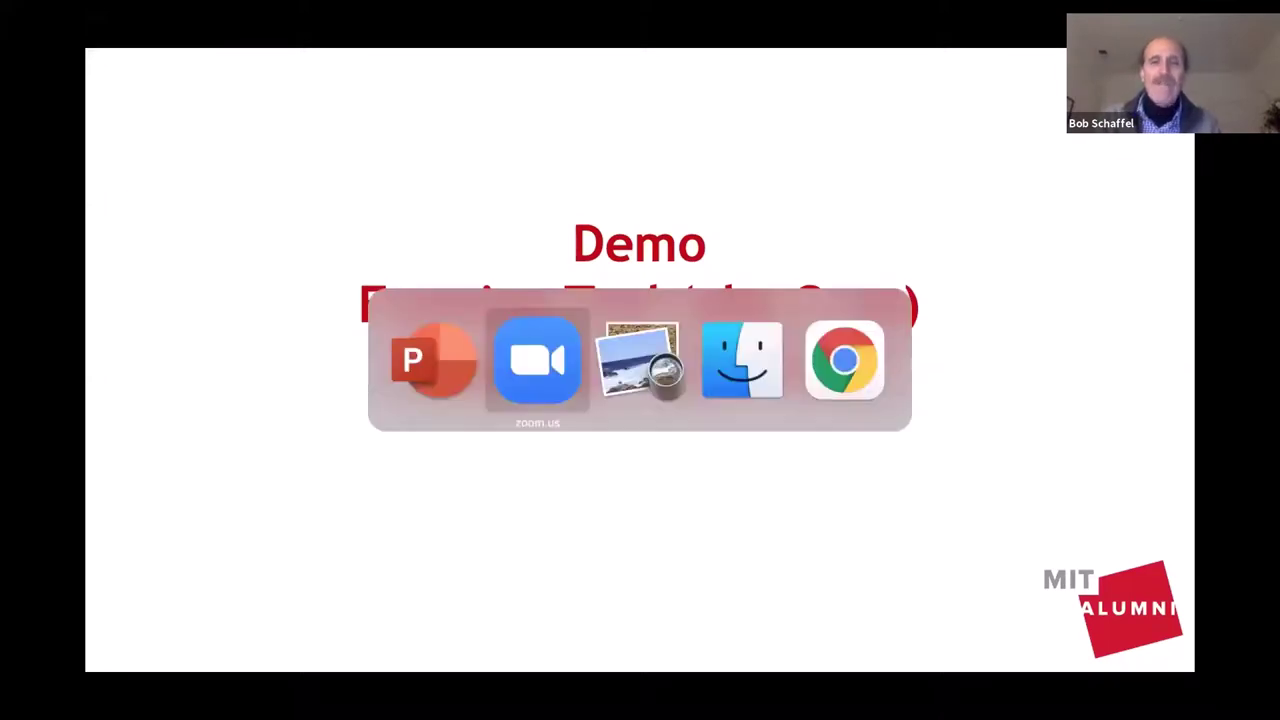
pyautogui.press('super+Tab')
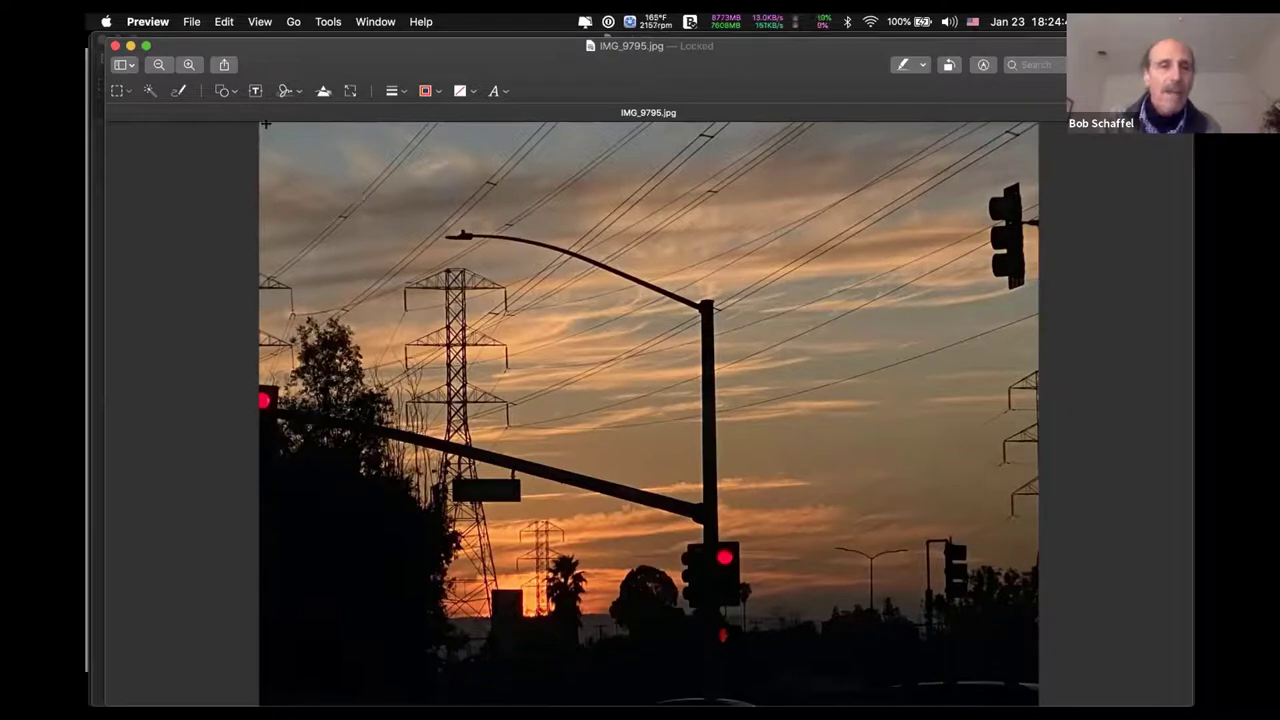
# Select an area of the sunset photo and crop it, dismissing the locked-file warning.
pyautogui.moveTo(268, 126); pyautogui.dragTo(846, 705)
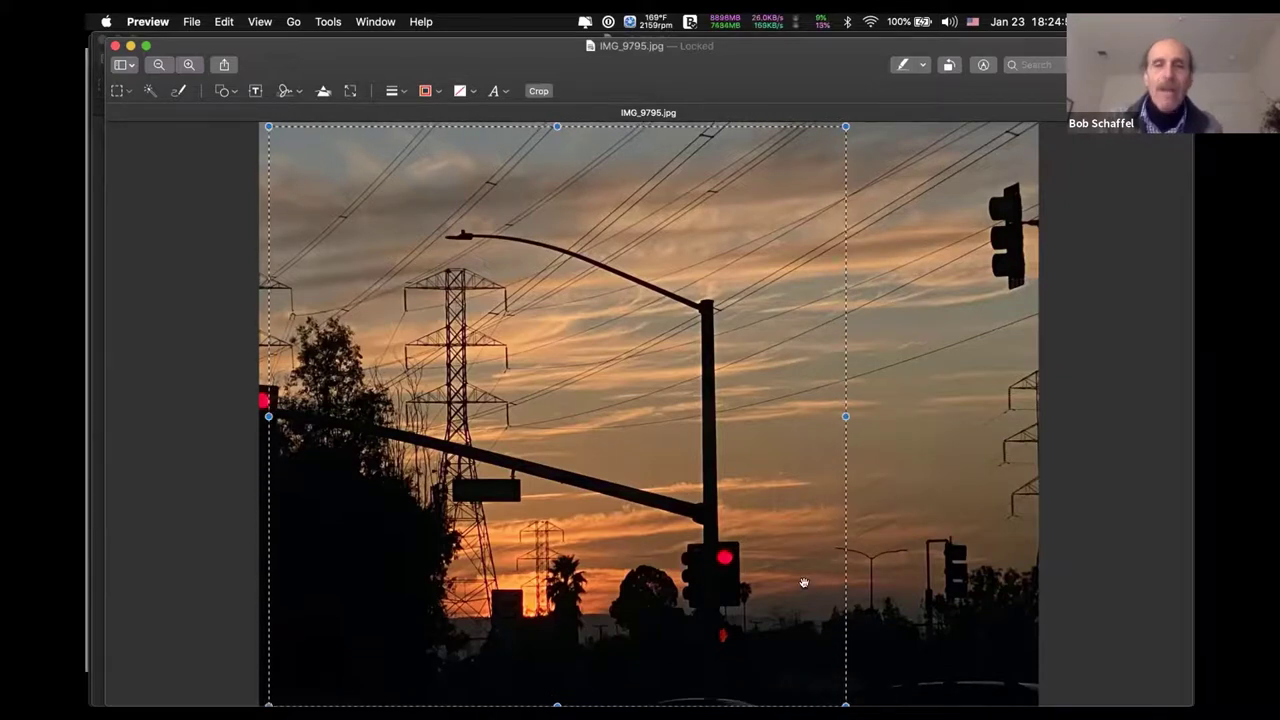
pyautogui.press('super+k')
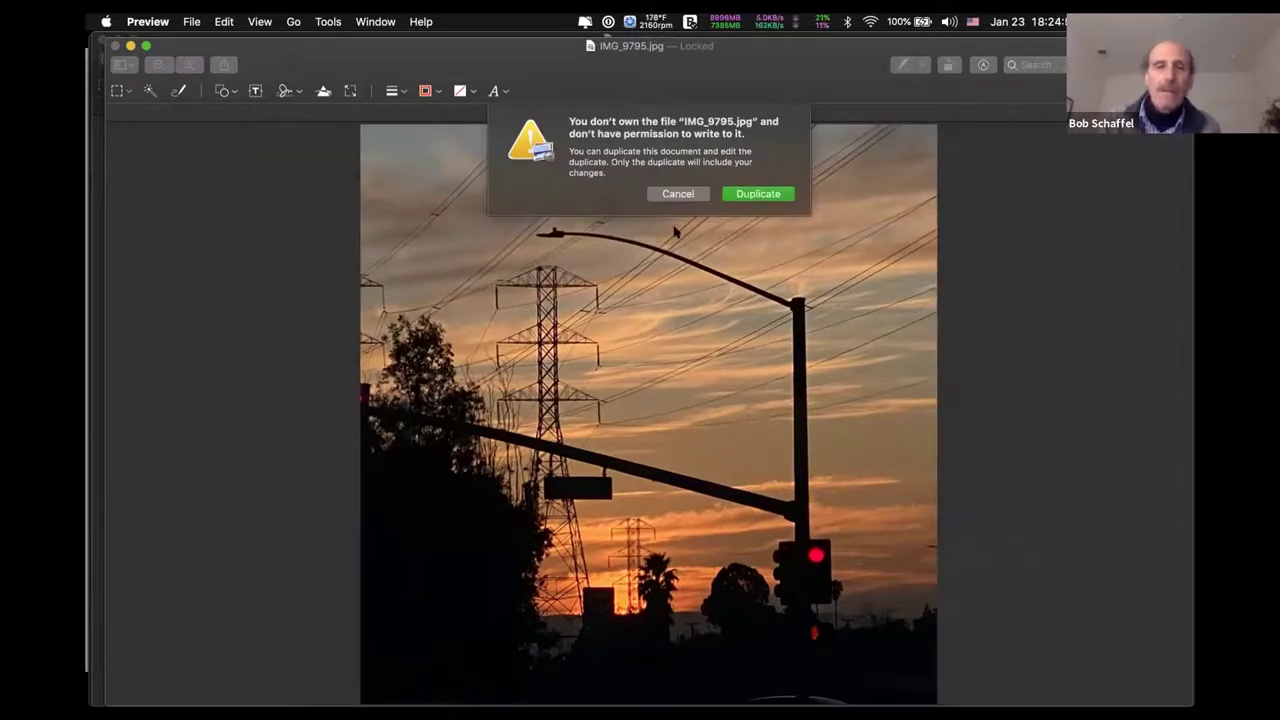
pyautogui.click(678, 194)
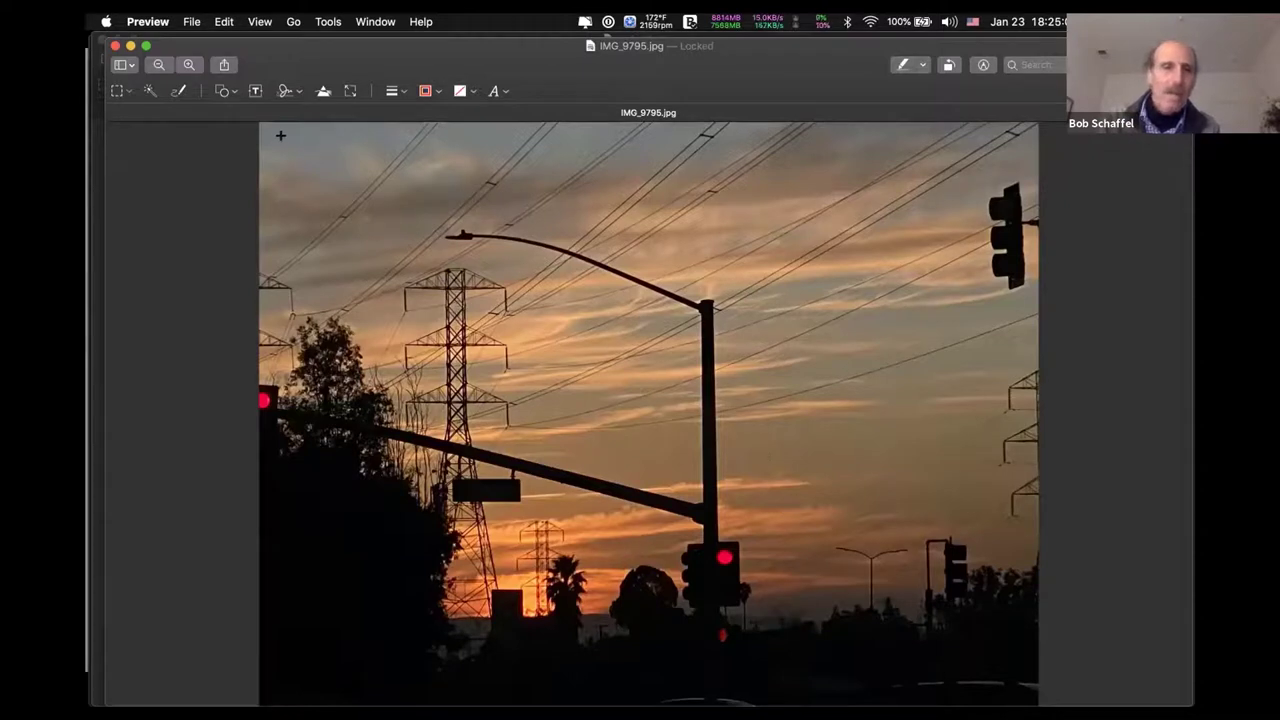
# Reselect to trim the right side, crop into a duplicate, and bring IMG_9795 copy forward.
pyautogui.moveTo(277, 134); pyautogui.dragTo(923, 690)
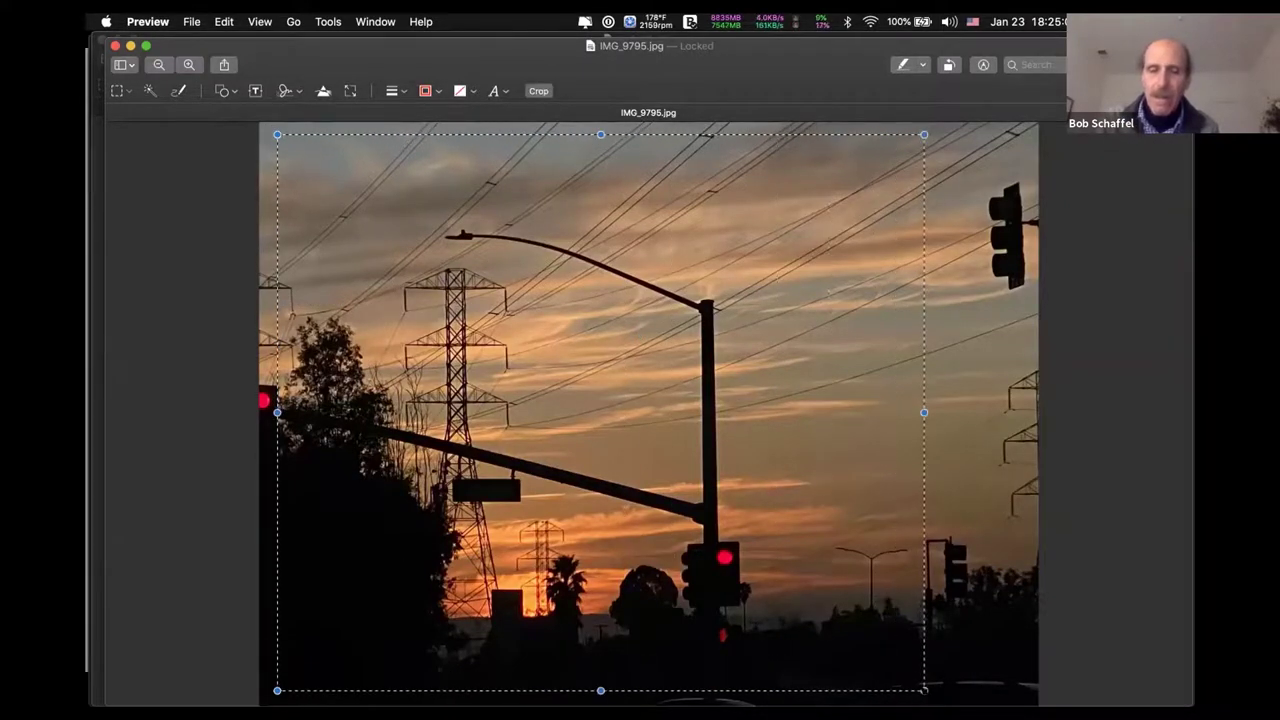
pyautogui.press('super+k')
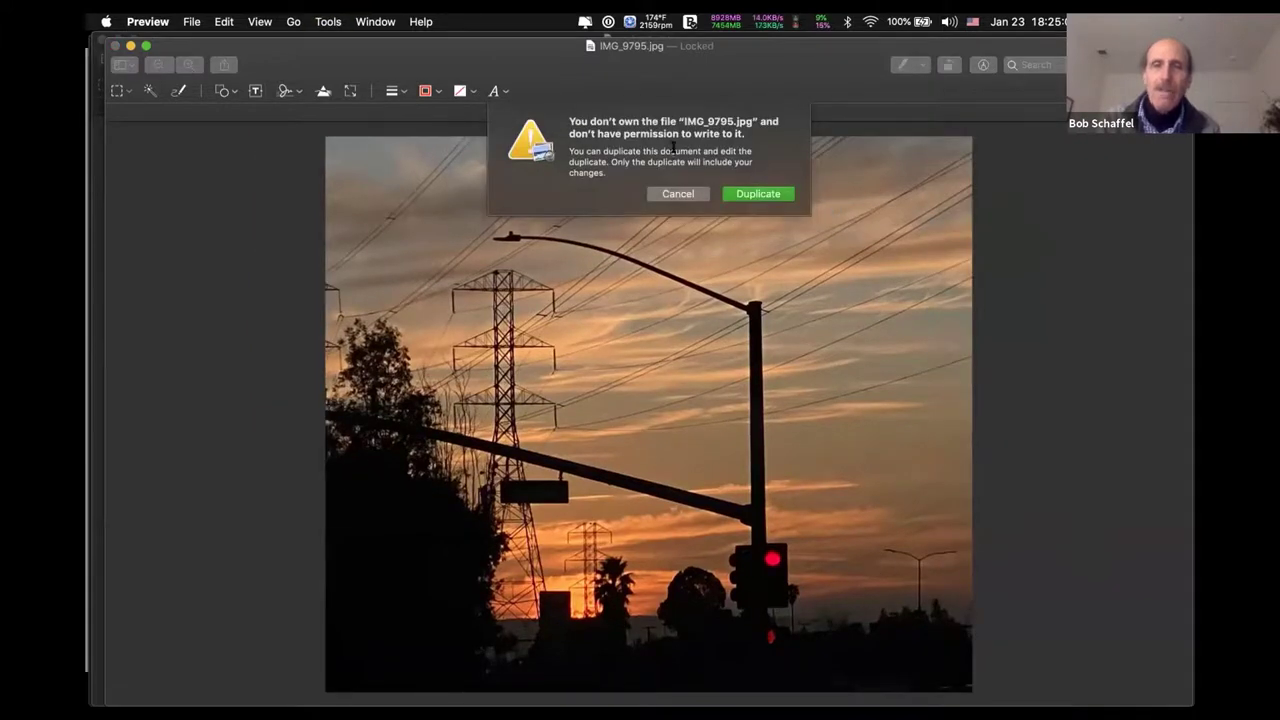
pyautogui.click(741, 194)
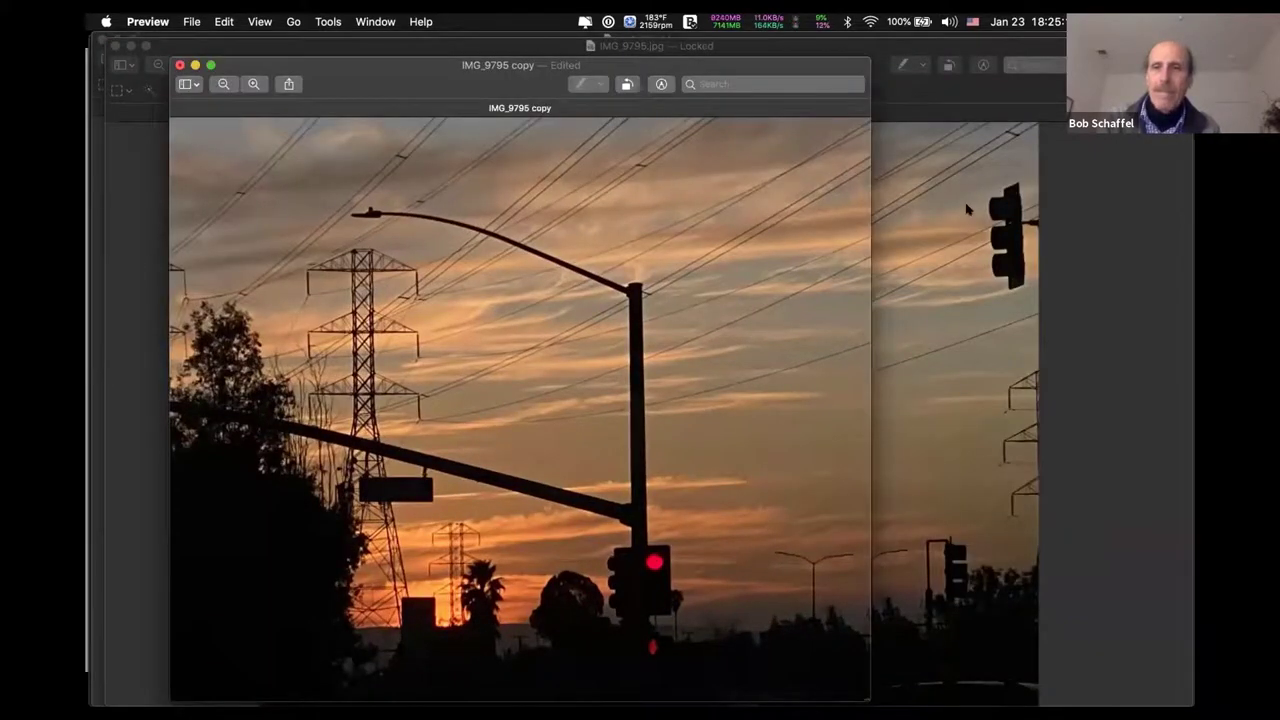
pyautogui.click(967, 207)
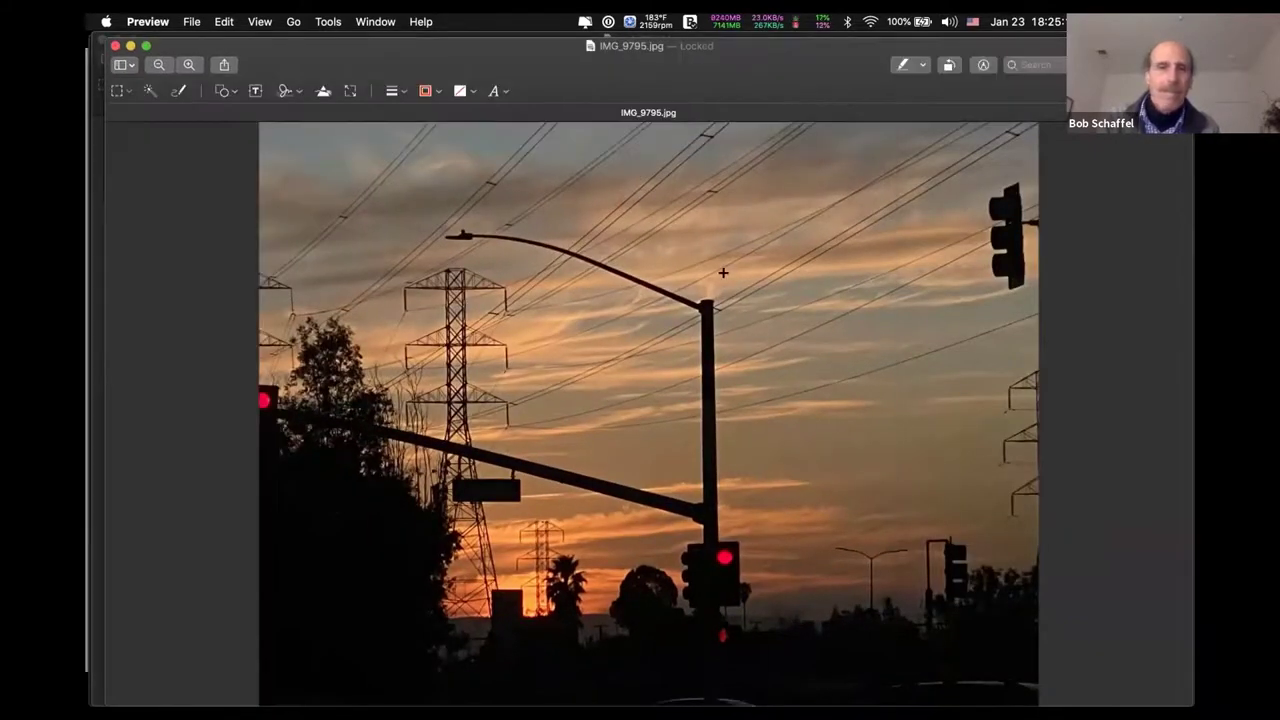
pyautogui.press('super+grave')
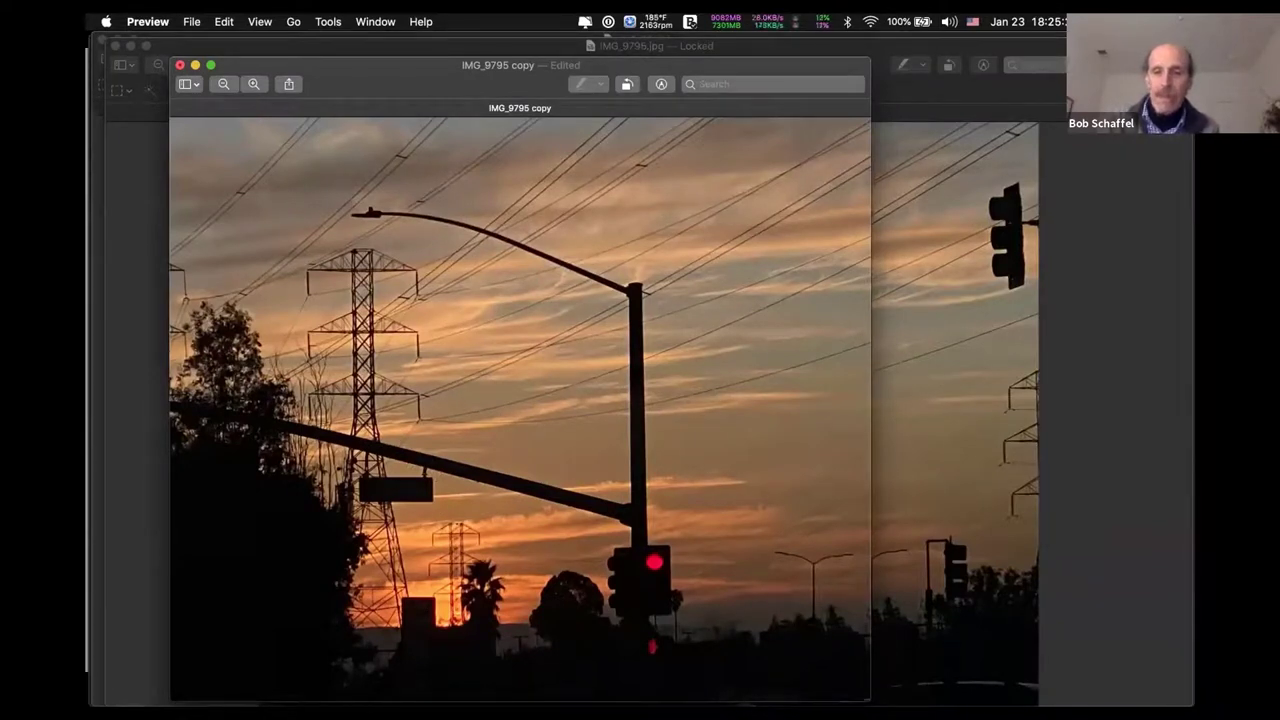
# Crop the enlarged copy to a tall frame around the power pylon, then close and delete it.
pyautogui.hotkey('ctrl', 'alt', 'Return')
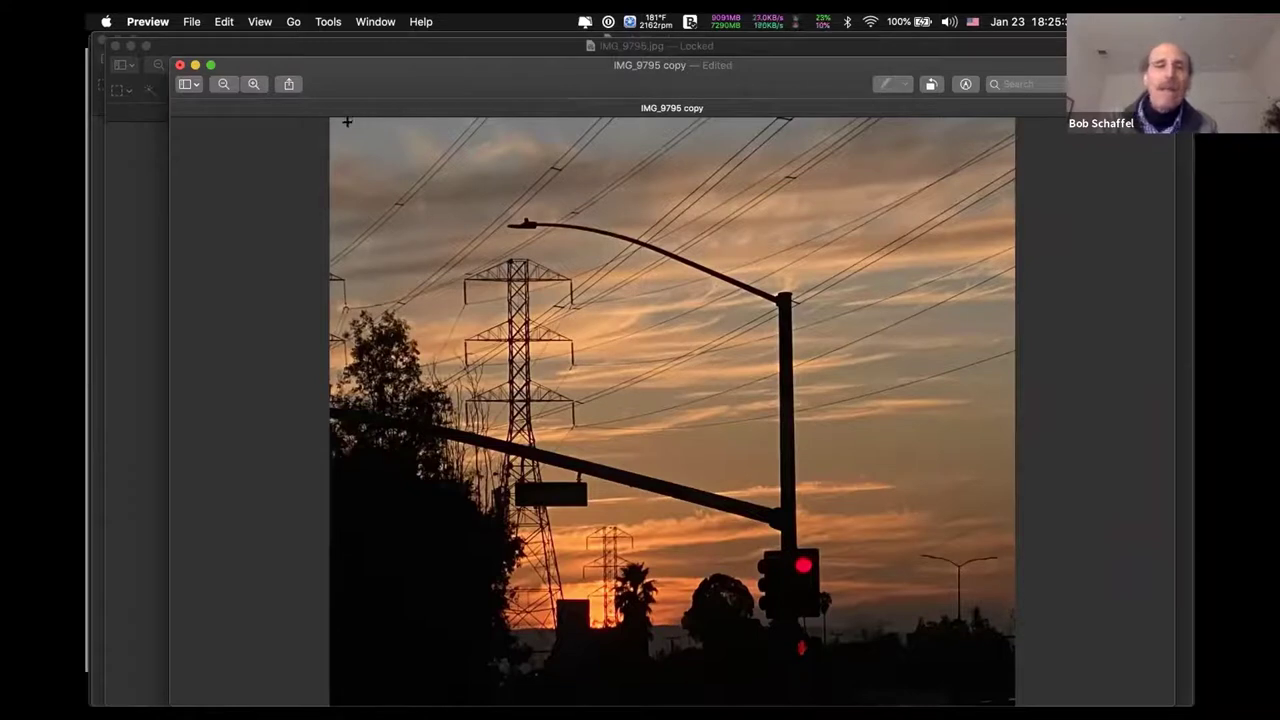
pyautogui.moveTo(332, 118)
pyautogui.mouseDown()
pyautogui.moveTo(440, 262)
pyautogui.moveTo(697, 495)
pyautogui.moveTo(708, 591)
pyautogui.moveTo(734, 651)
pyautogui.moveTo(677, 642)
pyautogui.moveTo(514, 546)
pyautogui.moveTo(432, 405)
pyautogui.moveTo(431, 289)
pyautogui.mouseUp()
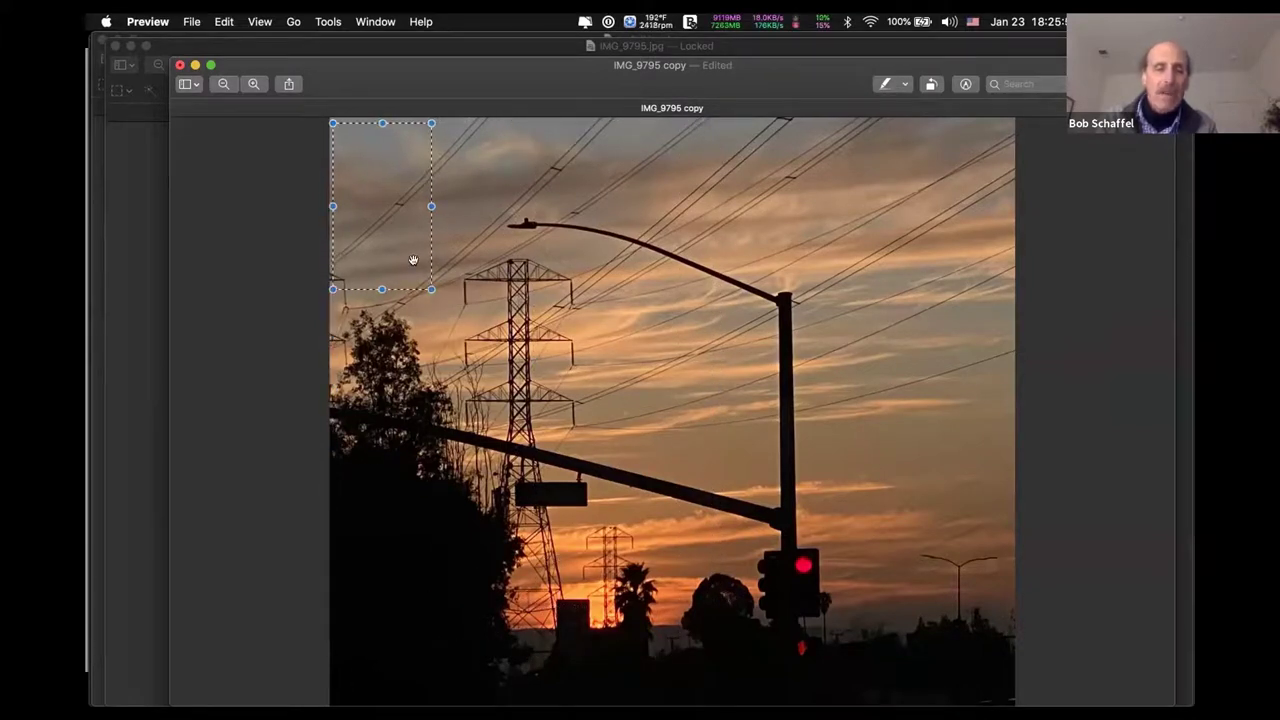
pyautogui.click(385, 125)
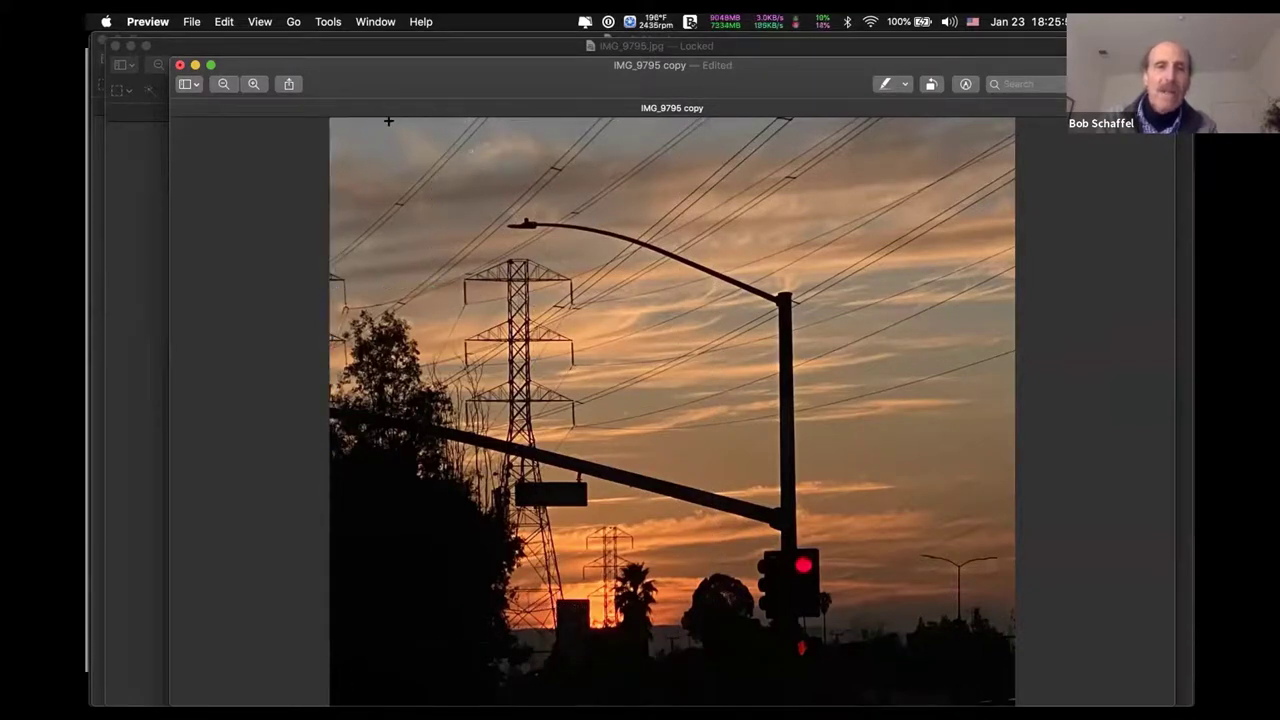
pyautogui.moveTo(388, 121); pyautogui.dragTo(738, 678)
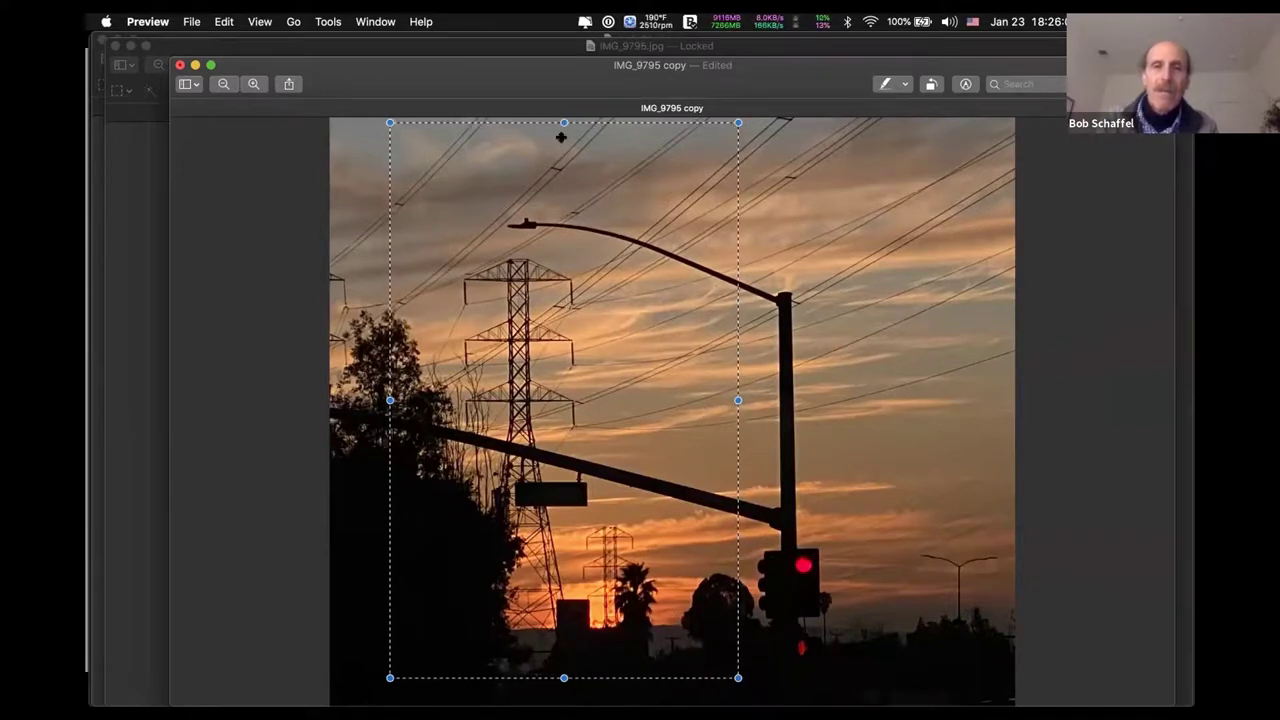
pyautogui.moveTo(561, 137); pyautogui.dragTo(564, 196)
pyautogui.press('super+k')
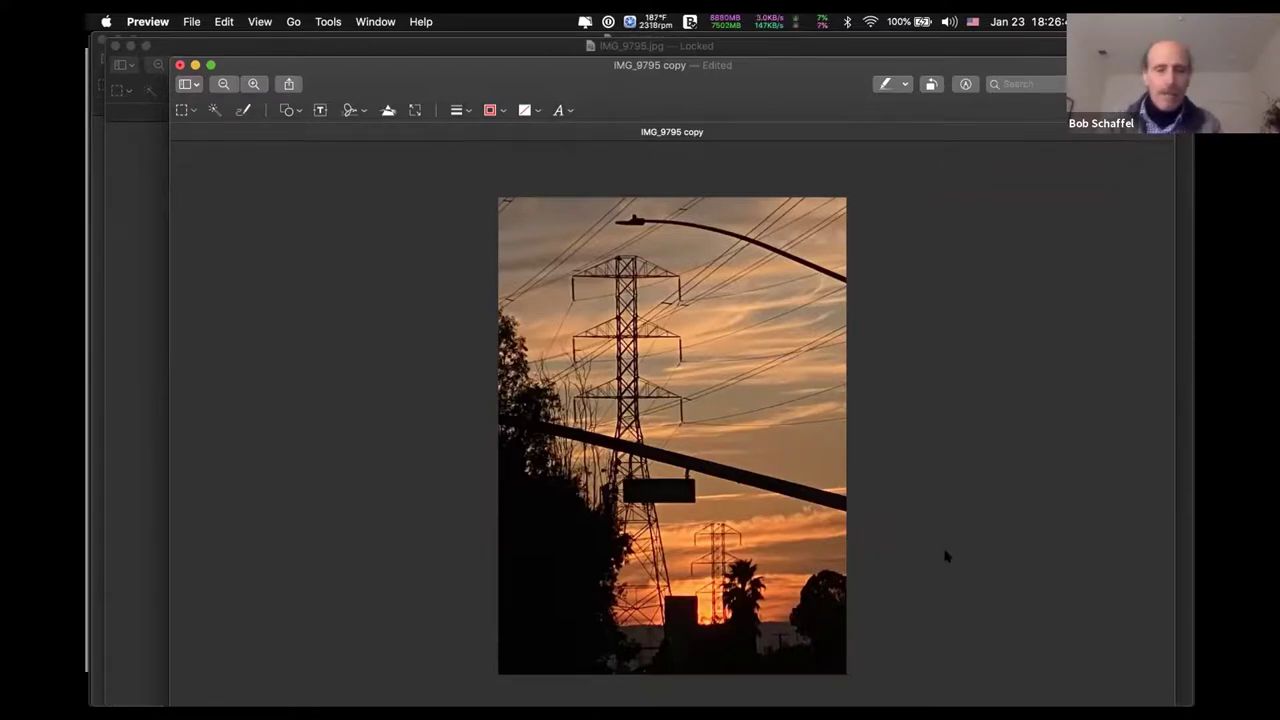
pyautogui.press('super+w')
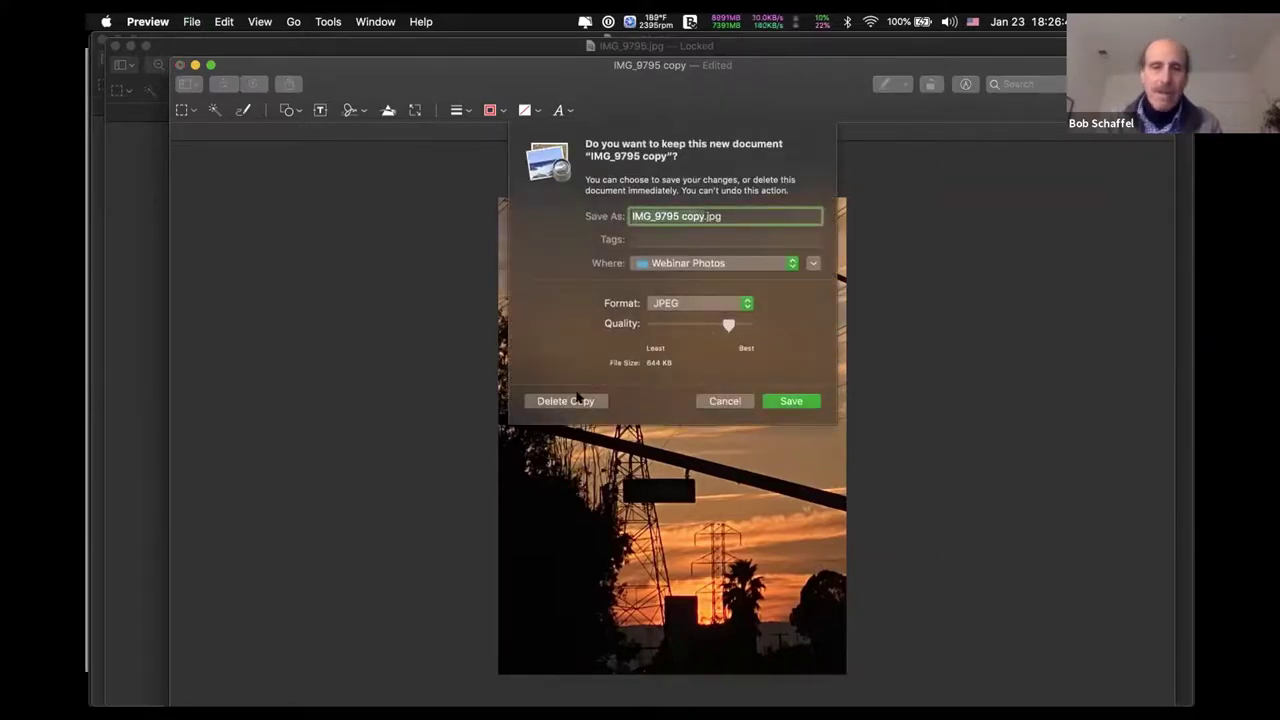
pyautogui.click(578, 397)
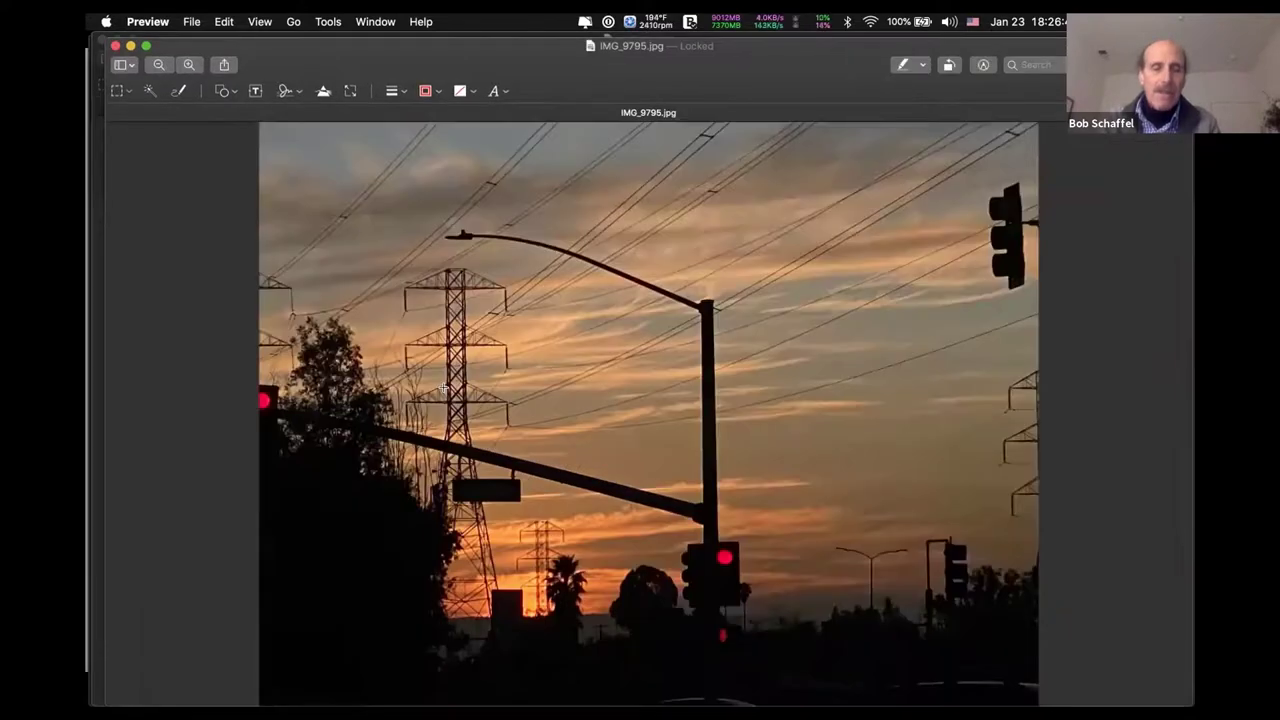
# Close IMG_9795.jpg and crop IMG_7949.jpg to the gulls and kayaks, zoomed to fit.
pyautogui.press('super+w')
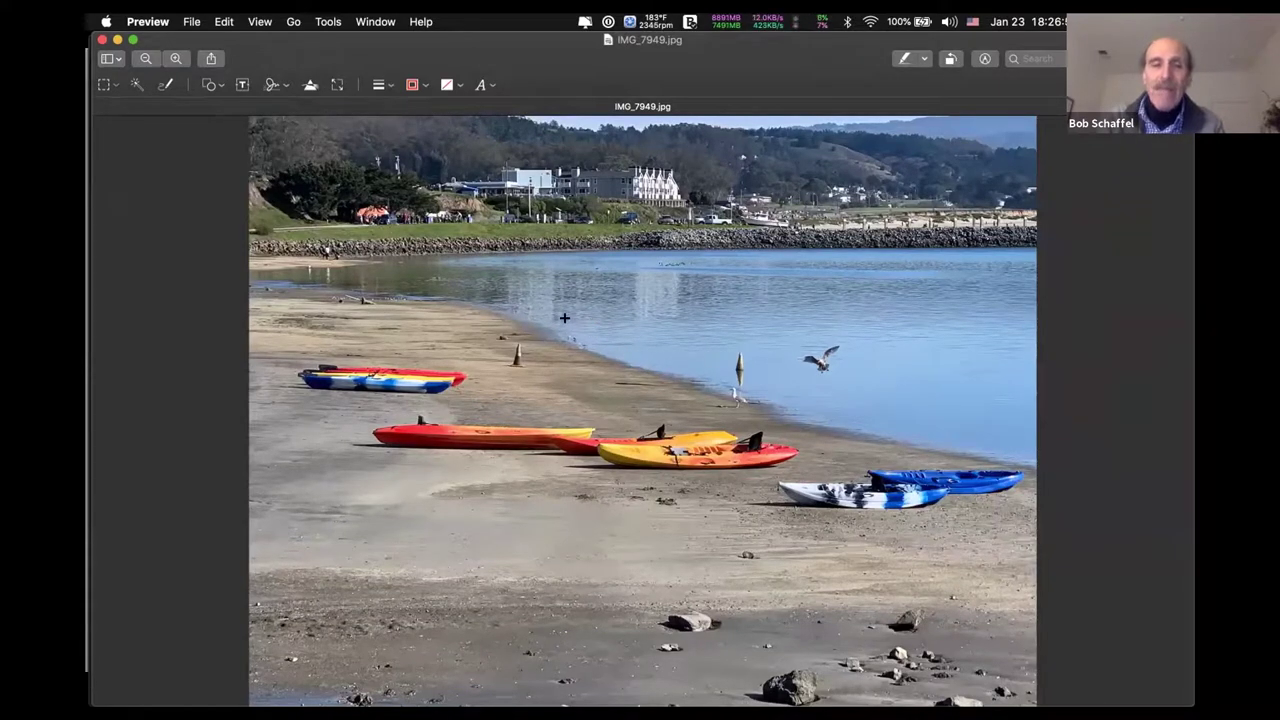
pyautogui.moveTo(576, 316); pyautogui.dragTo(870, 470)
pyautogui.press('super+k')
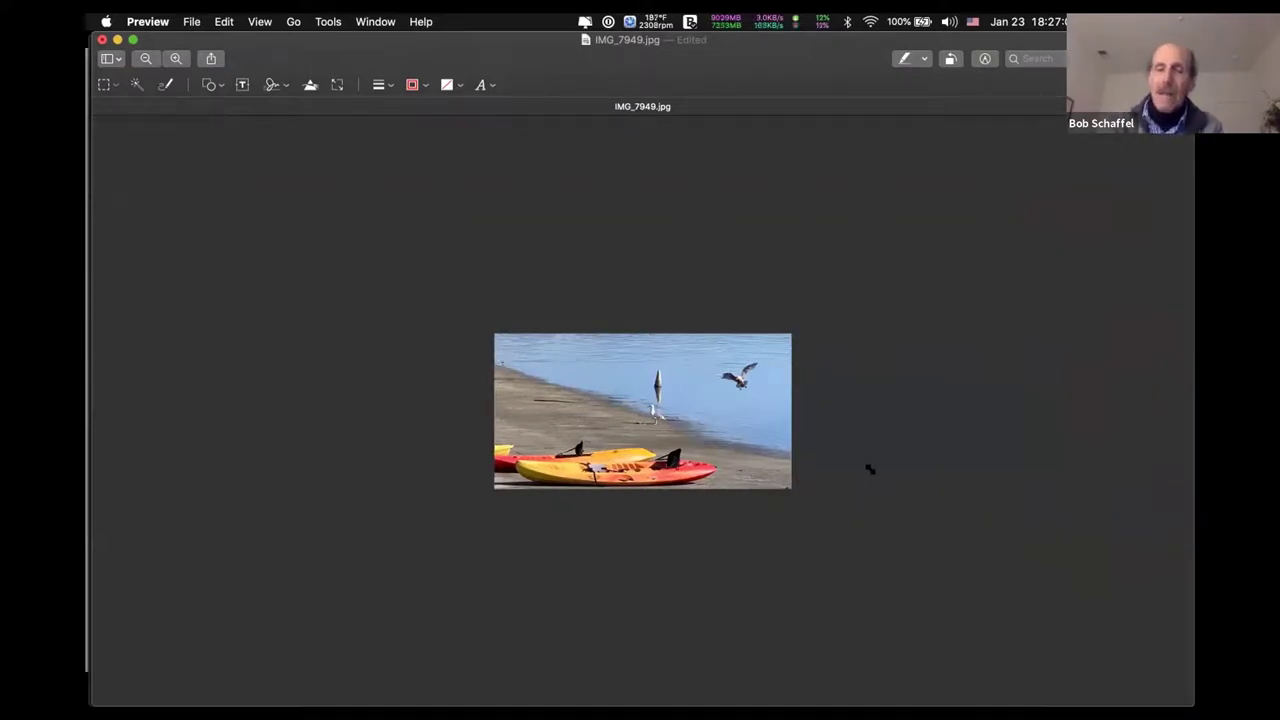
pyautogui.press('super+9')
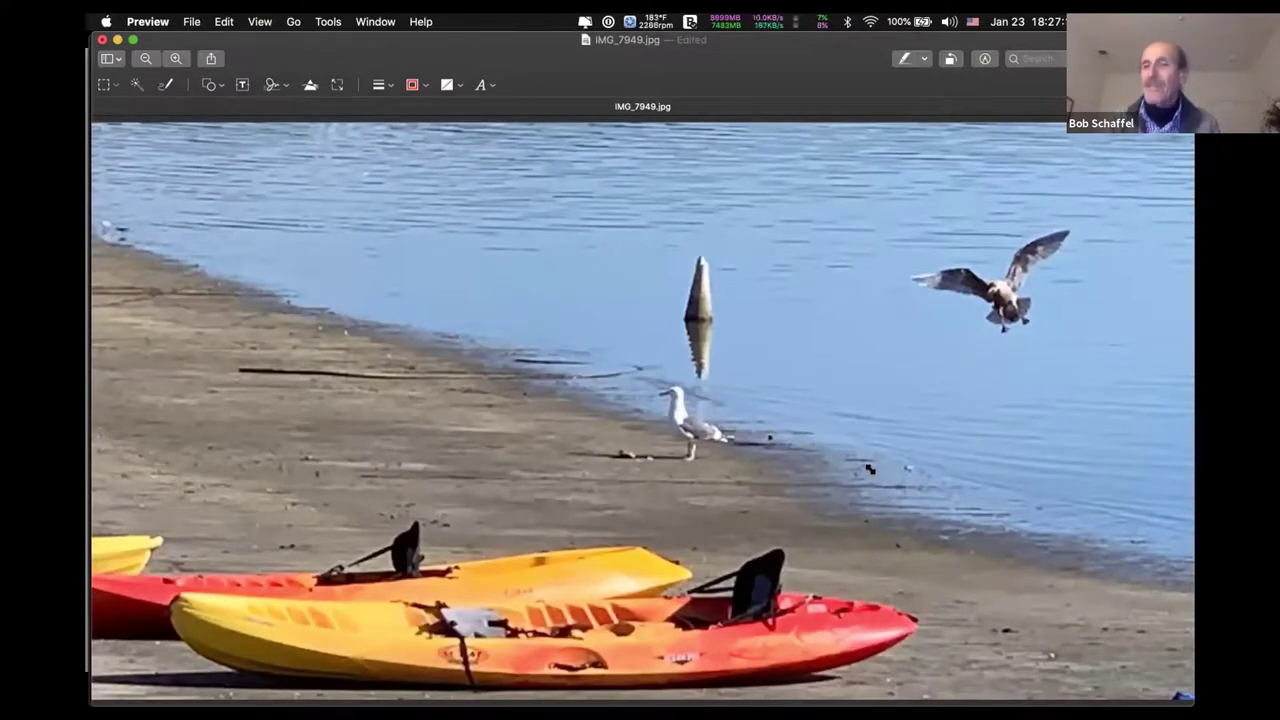
# Close the kayak photo, reverting the crop to keep the original.
pyautogui.press('super+w')
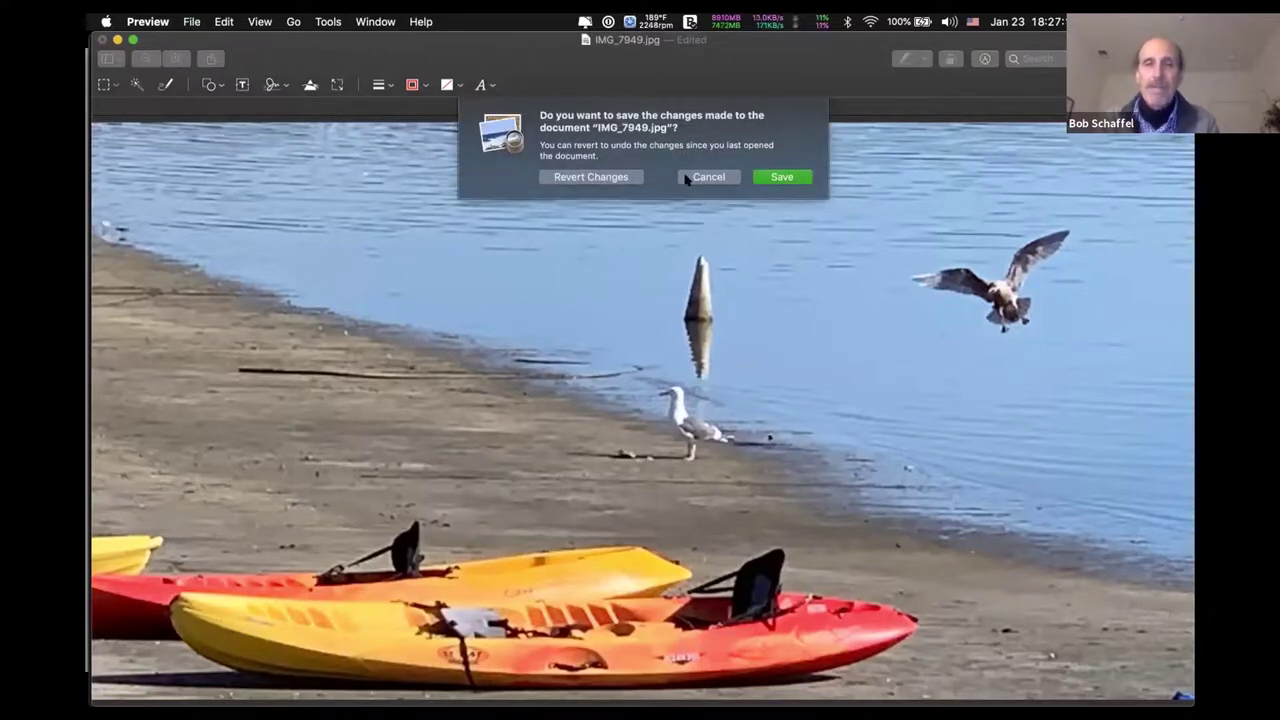
pyautogui.click(636, 179)
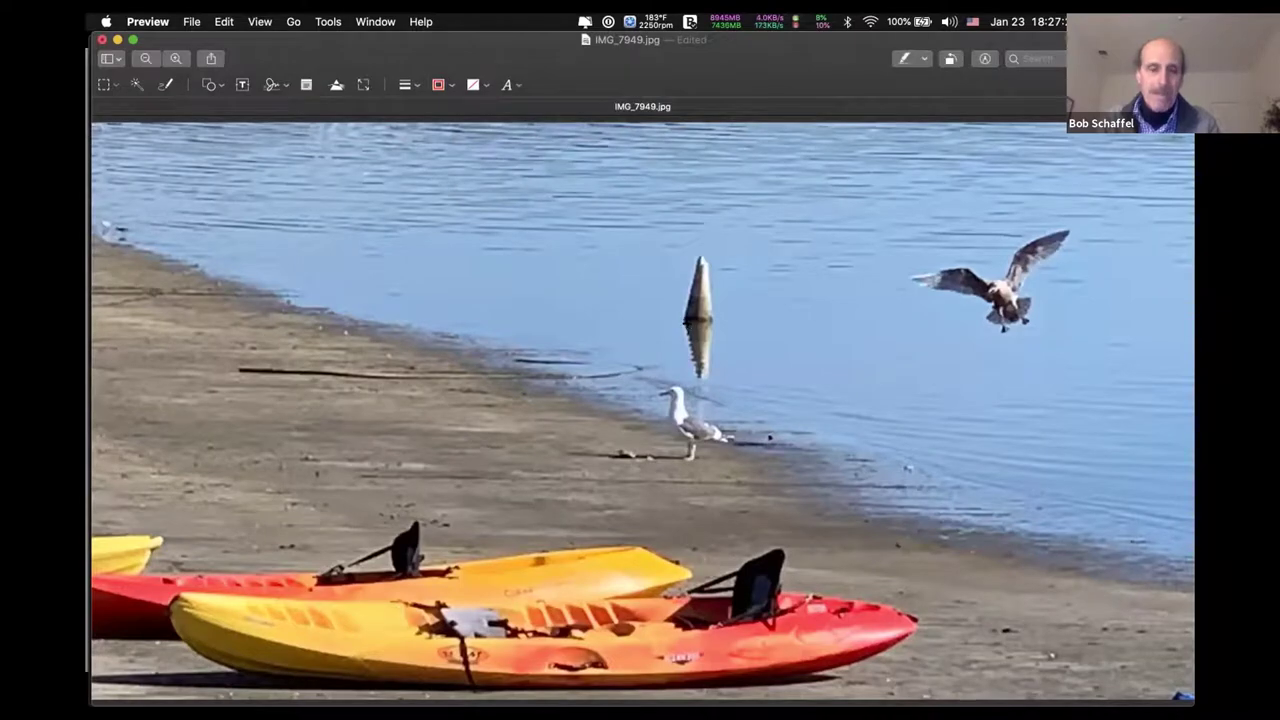
pyautogui.press('super+w')
pyautogui.press('super+w')
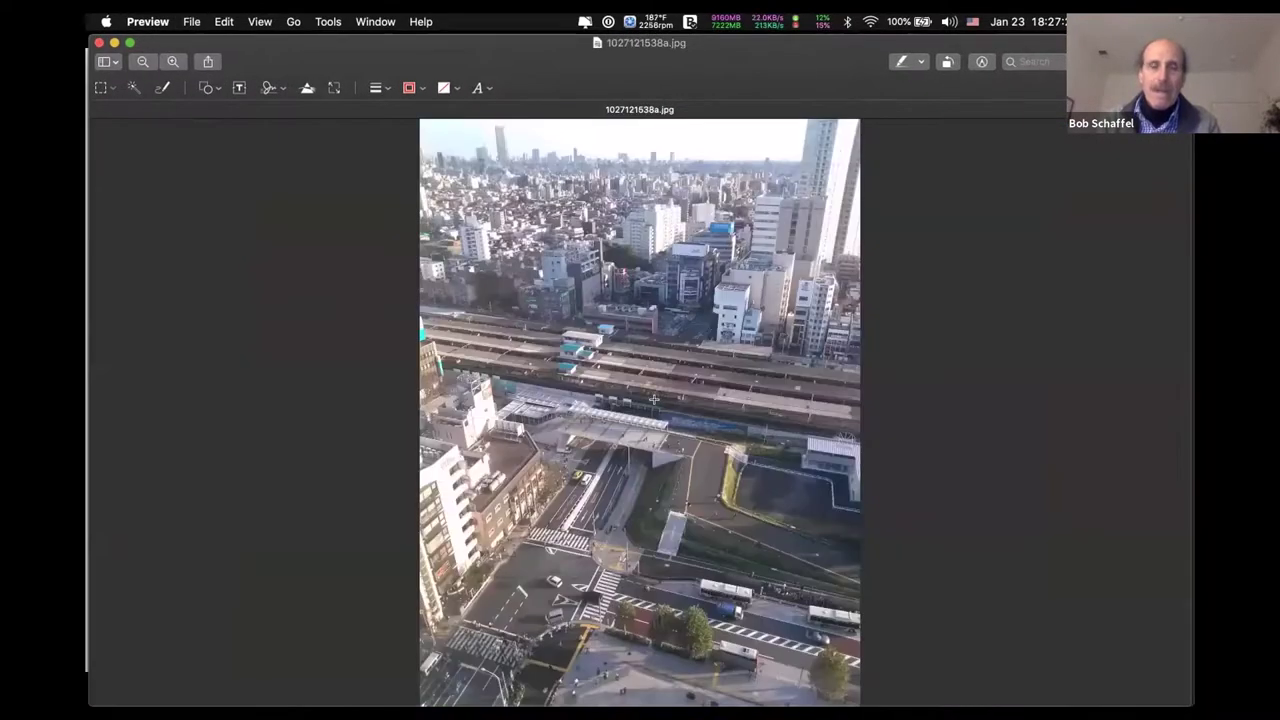
pyautogui.press('super+w')
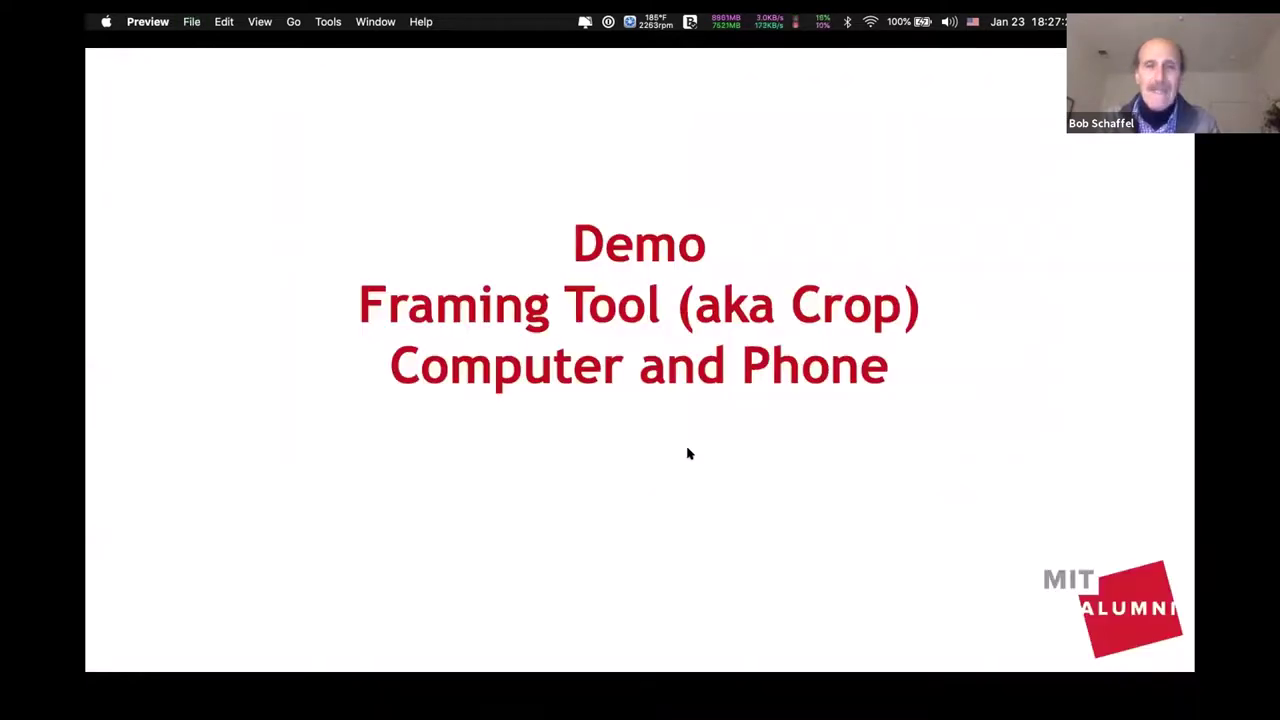
pyautogui.press('super+w')
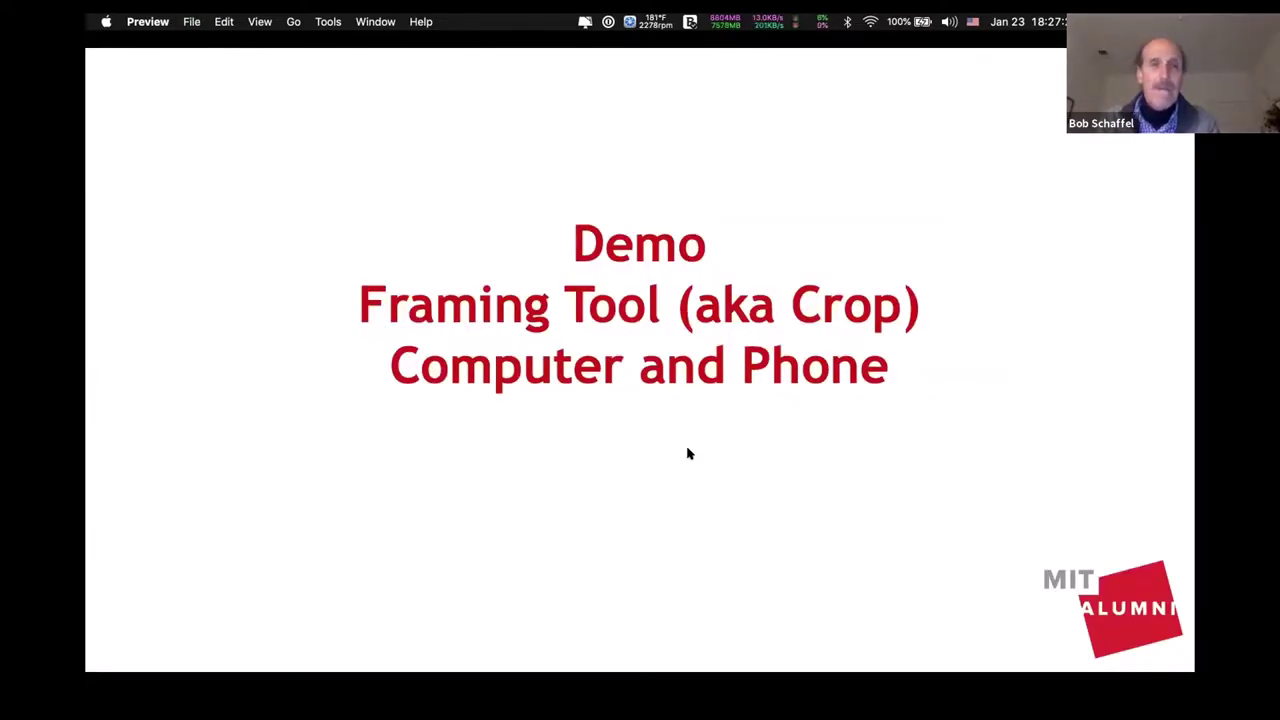
pyautogui.click(191, 21)
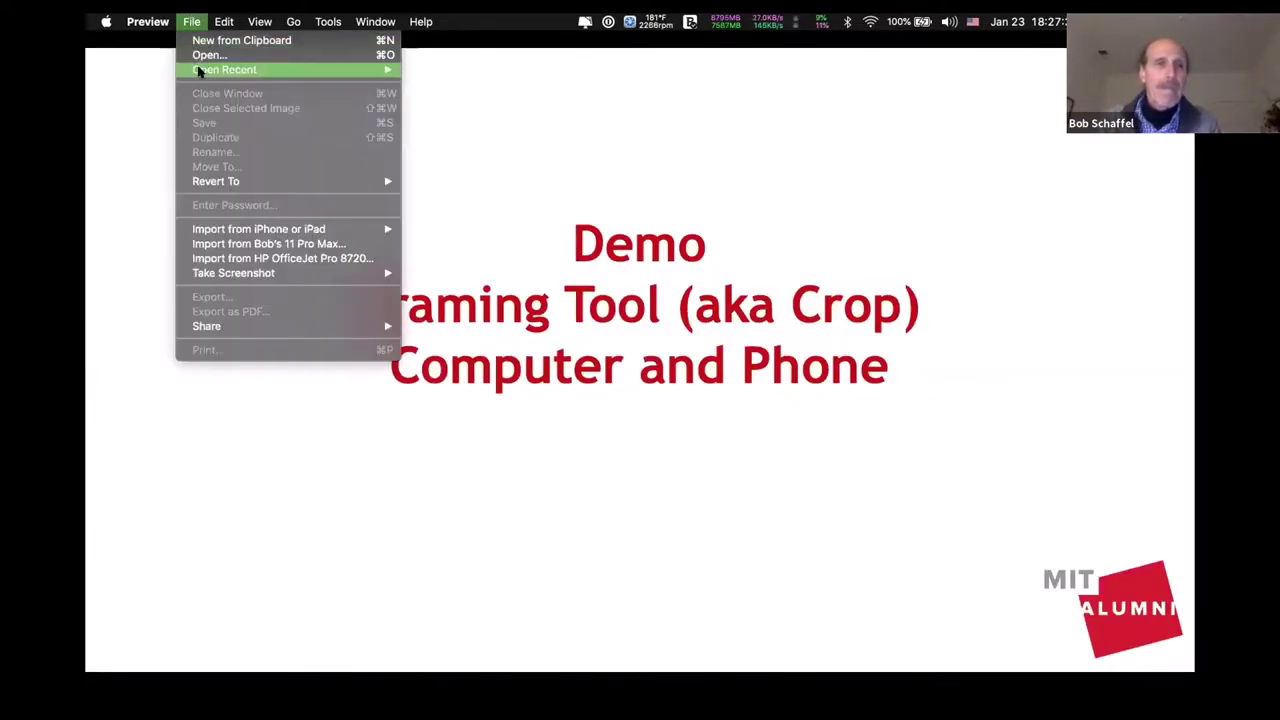
pyautogui.moveTo(337, 69)
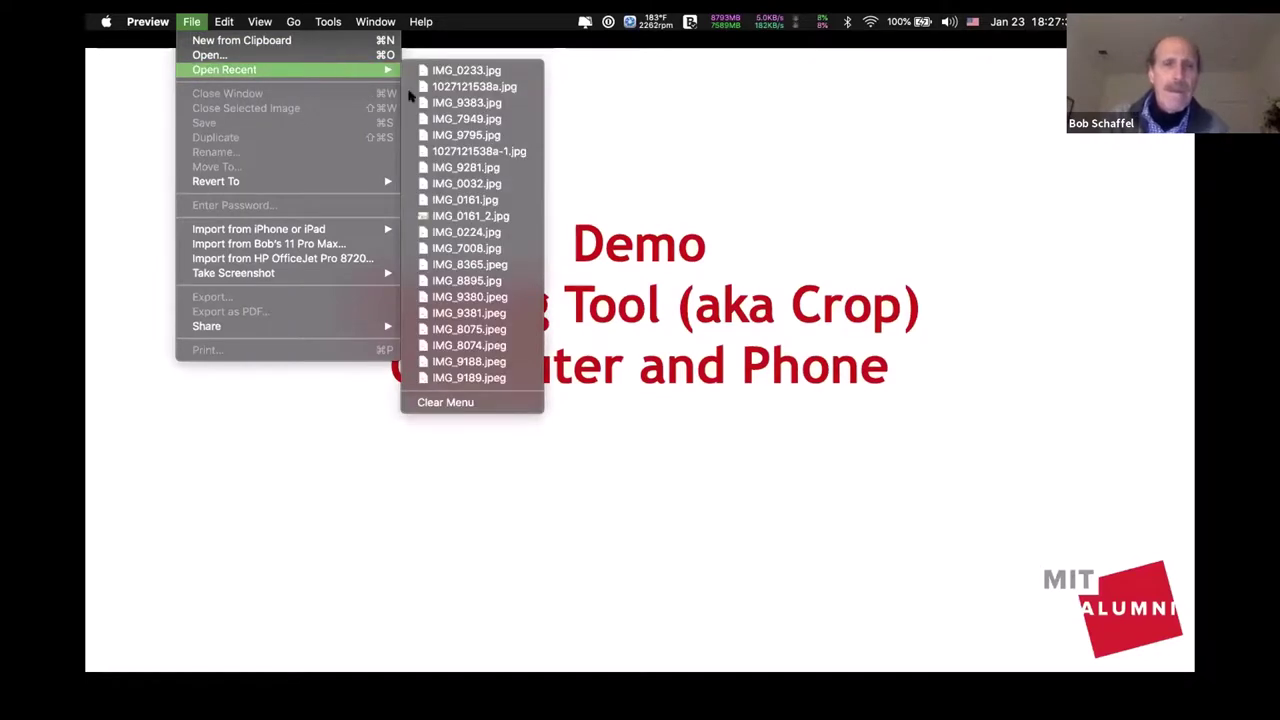
pyautogui.click(449, 150)
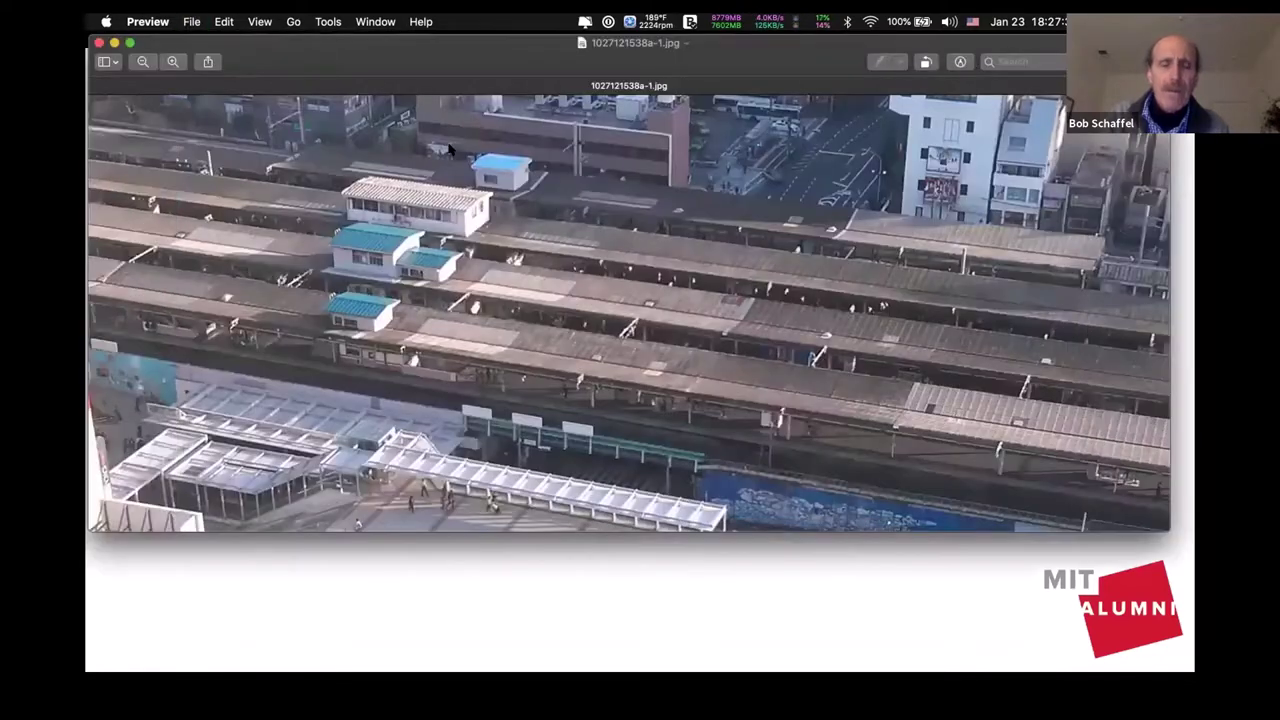
pyautogui.press('super+w')
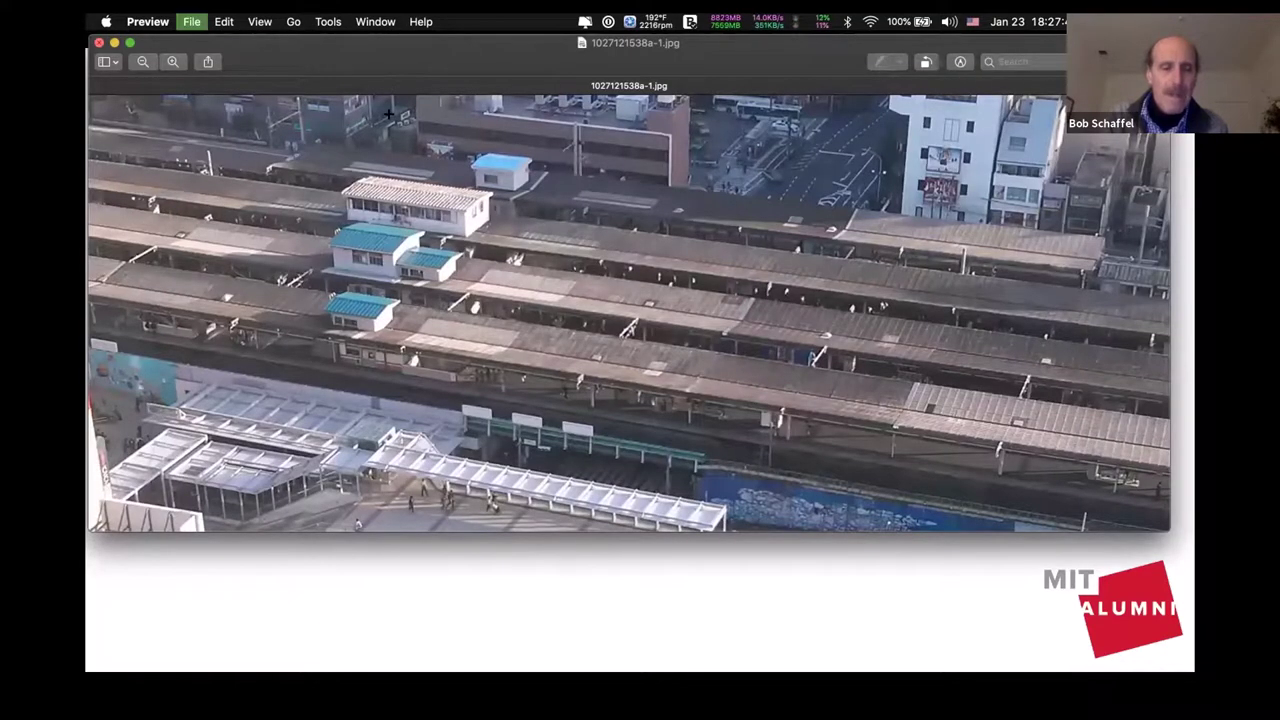